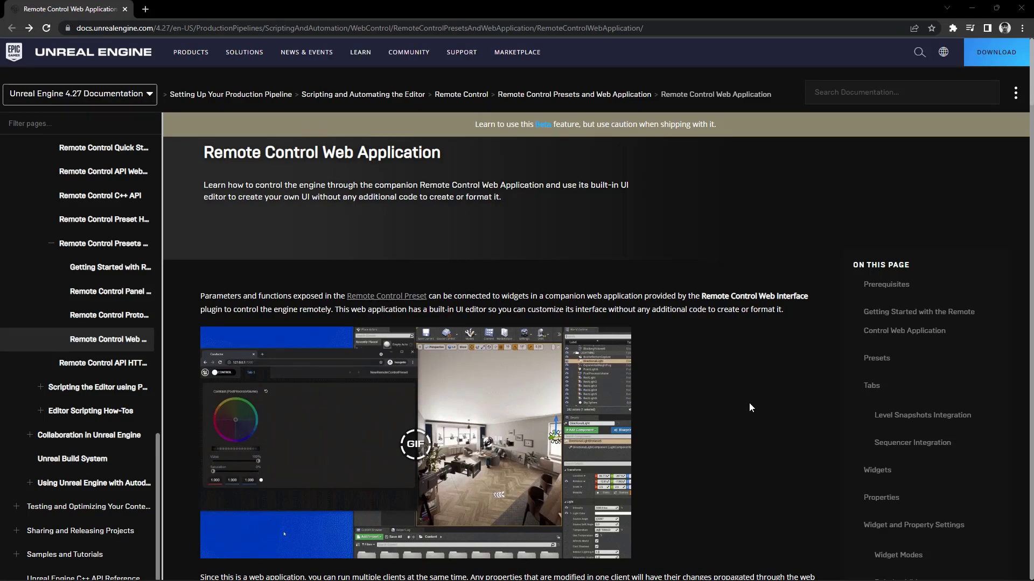
pyautogui.scroll(-9, 749, 404)
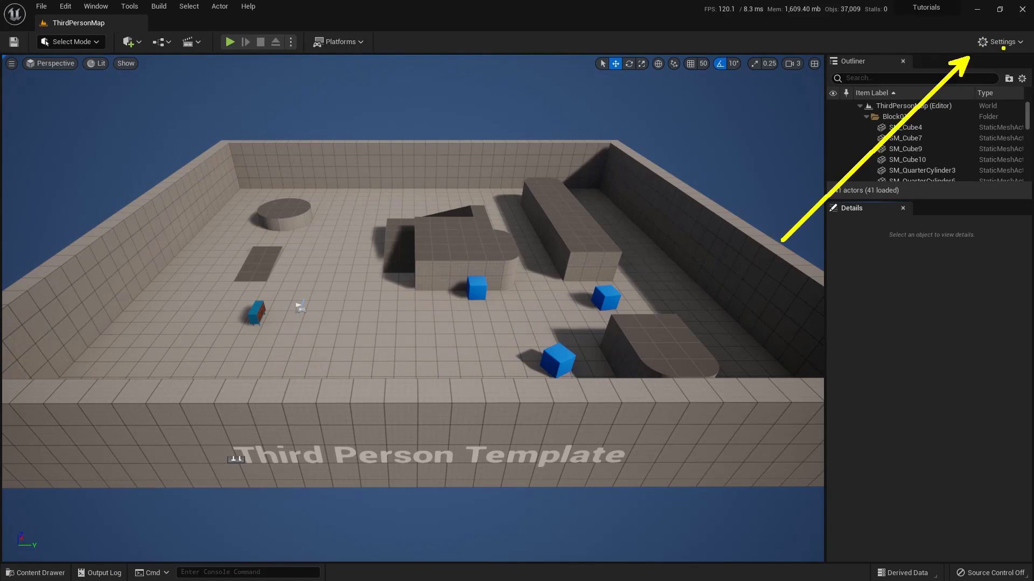
# Step: Enable the Remote Control API and Remote Control Web Interface plugins, accepting the beta notices, and restart the editor
pyautogui.click(1002, 45)
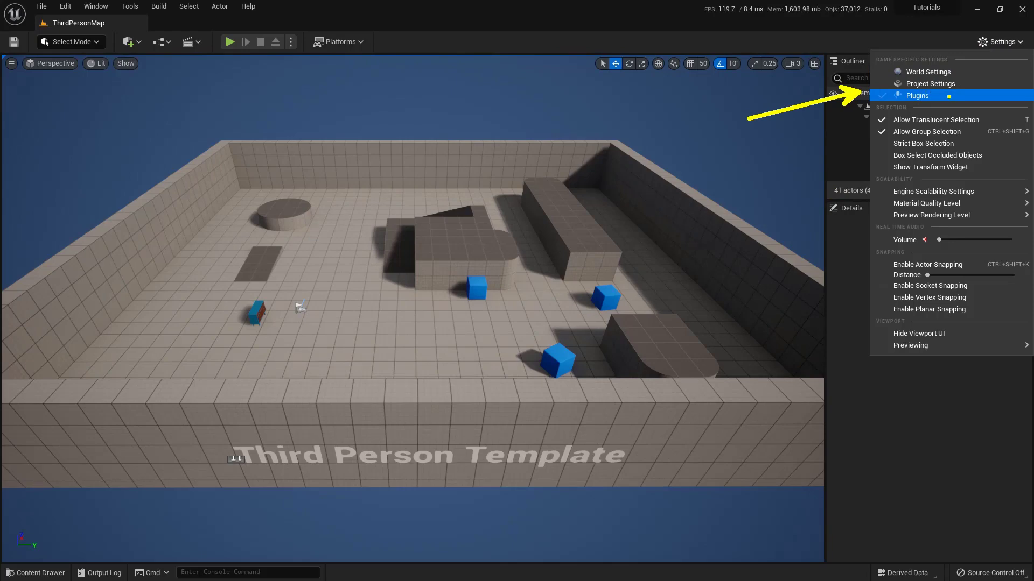
pyautogui.click(915, 96)
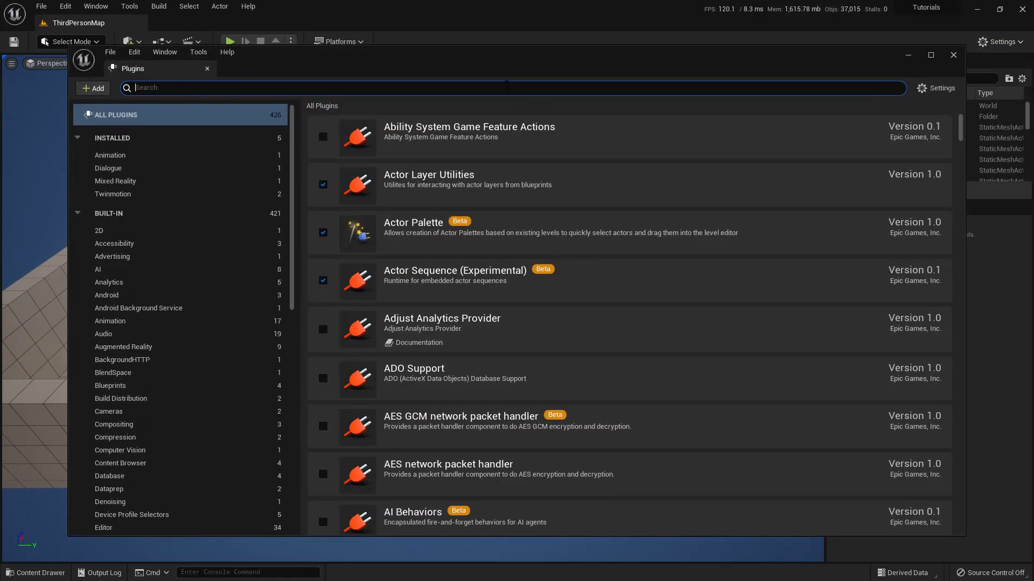
pyautogui.write('remote control')
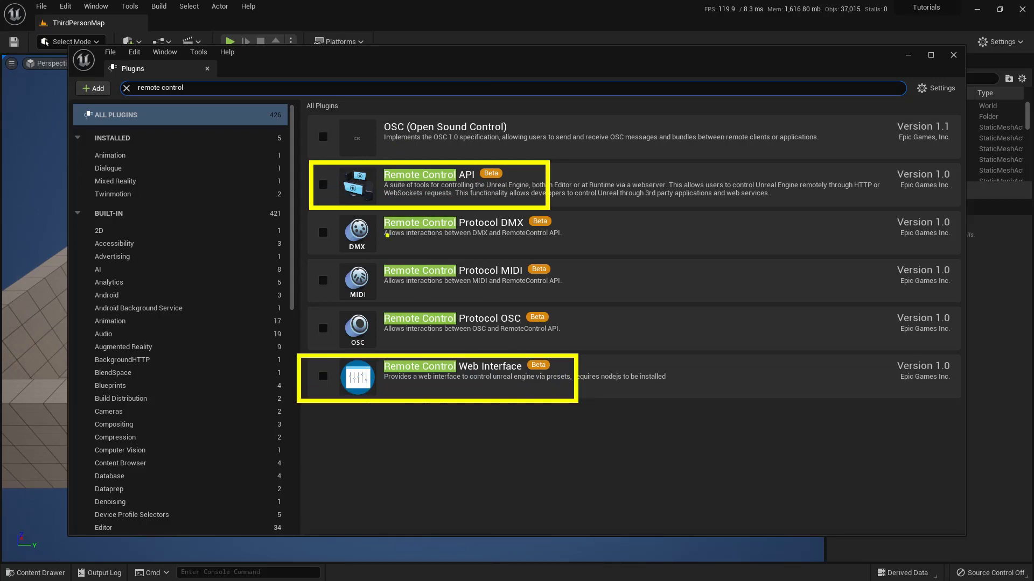
pyautogui.click(322, 185)
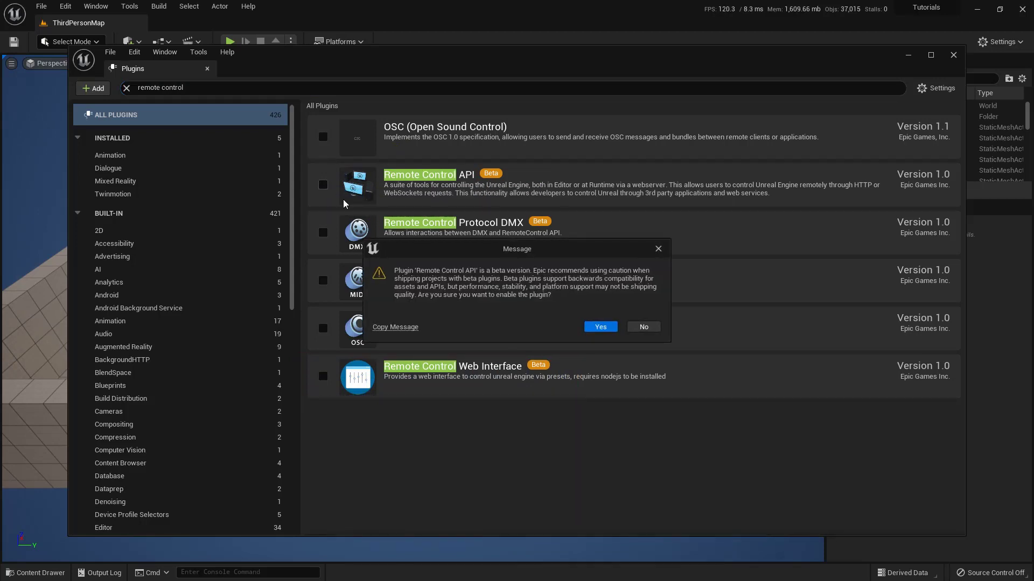
pyautogui.click(599, 327)
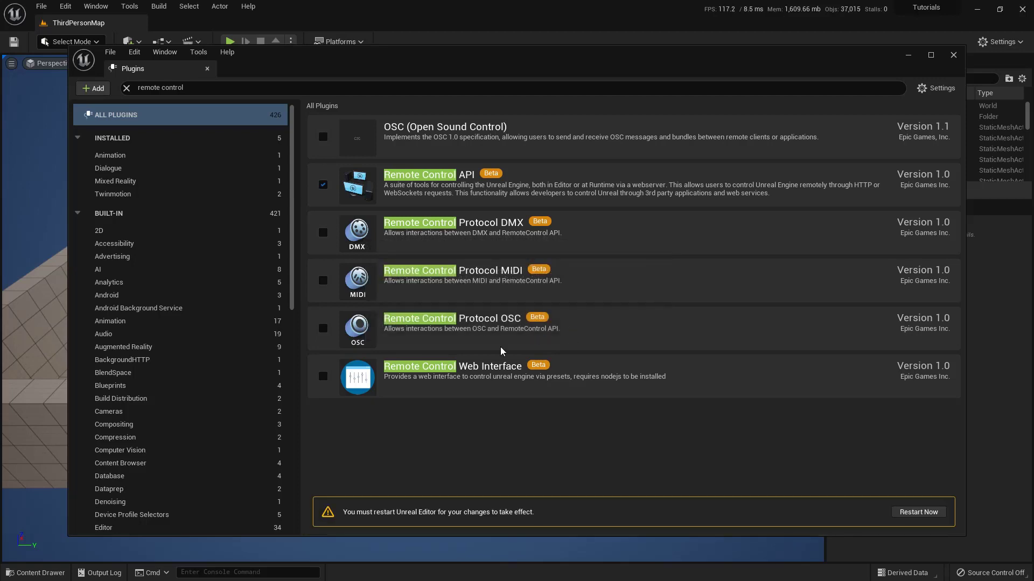
pyautogui.click(323, 376)
pyautogui.click(604, 327)
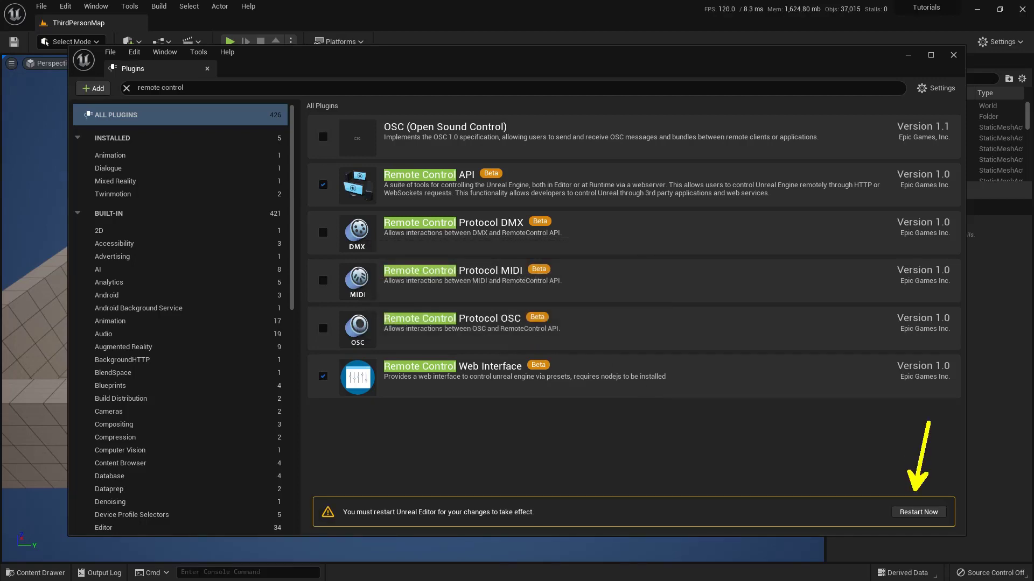
pyautogui.click(922, 513)
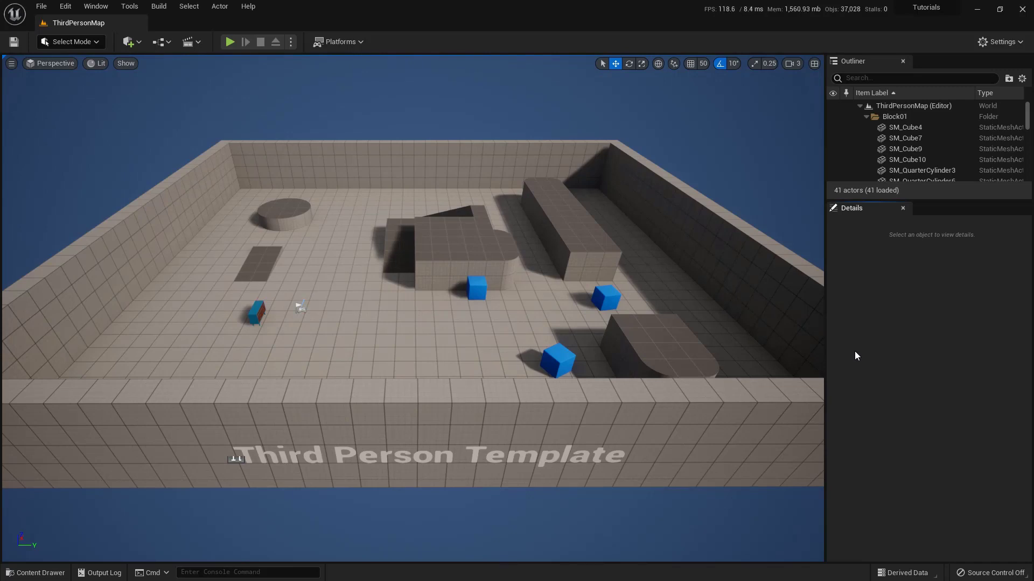
# Step: Create a Remote Control Preset named MyPreset in the Content folder and open it
pyautogui.click(48, 574)
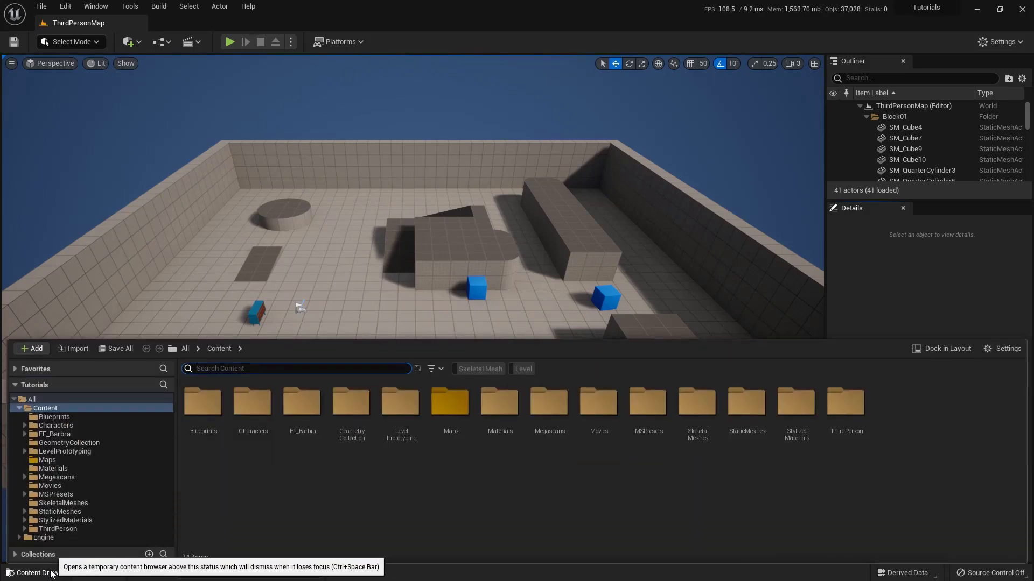
pyautogui.rightClick(384, 477)
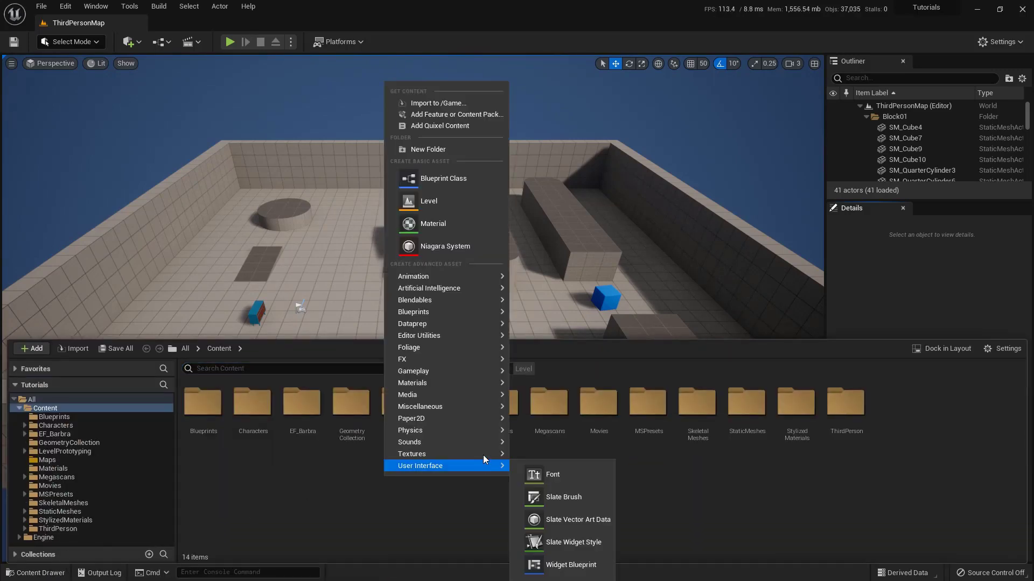
pyautogui.moveTo(497, 411)
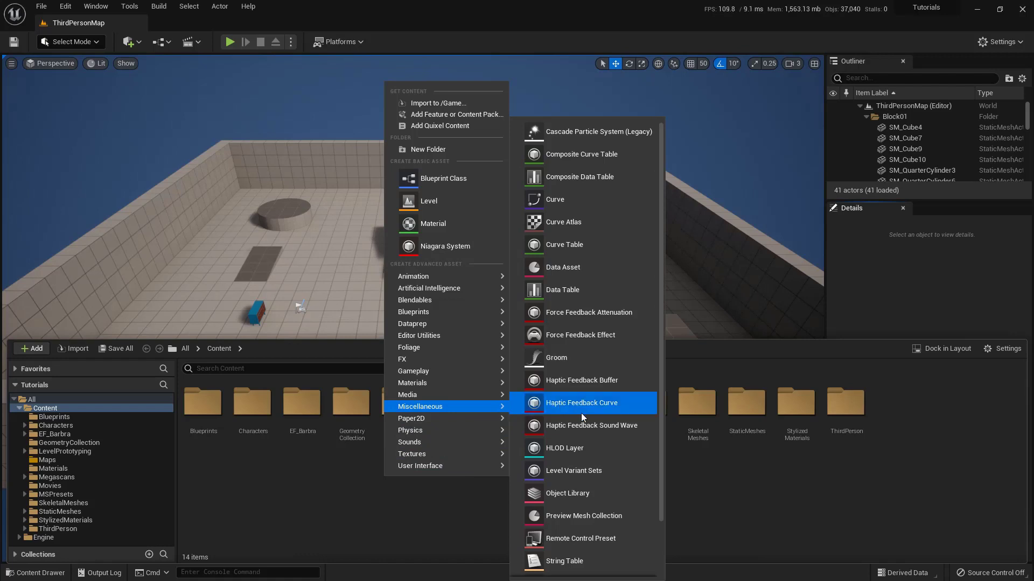
pyautogui.click(638, 540)
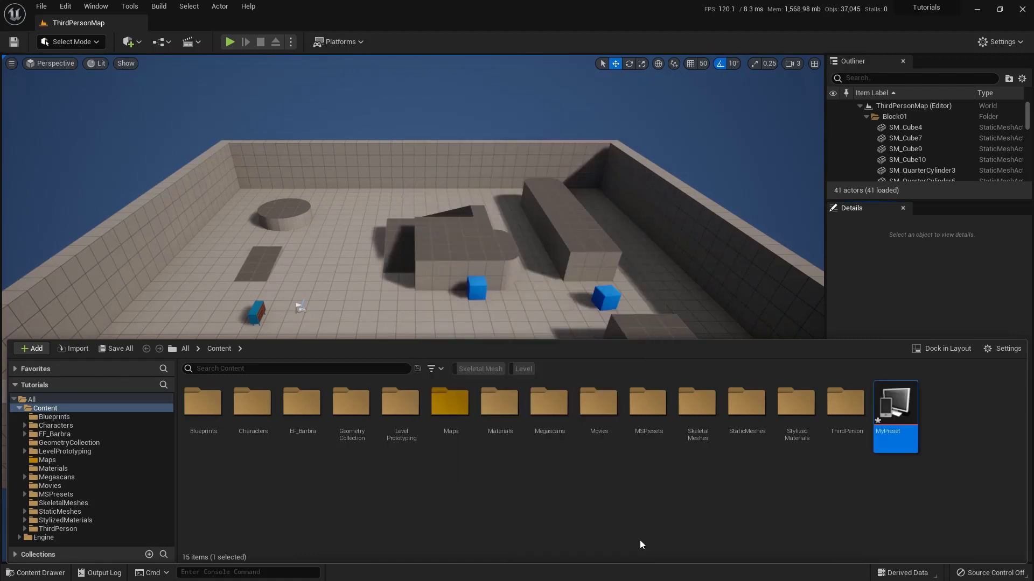
pyautogui.doubleClick(892, 410)
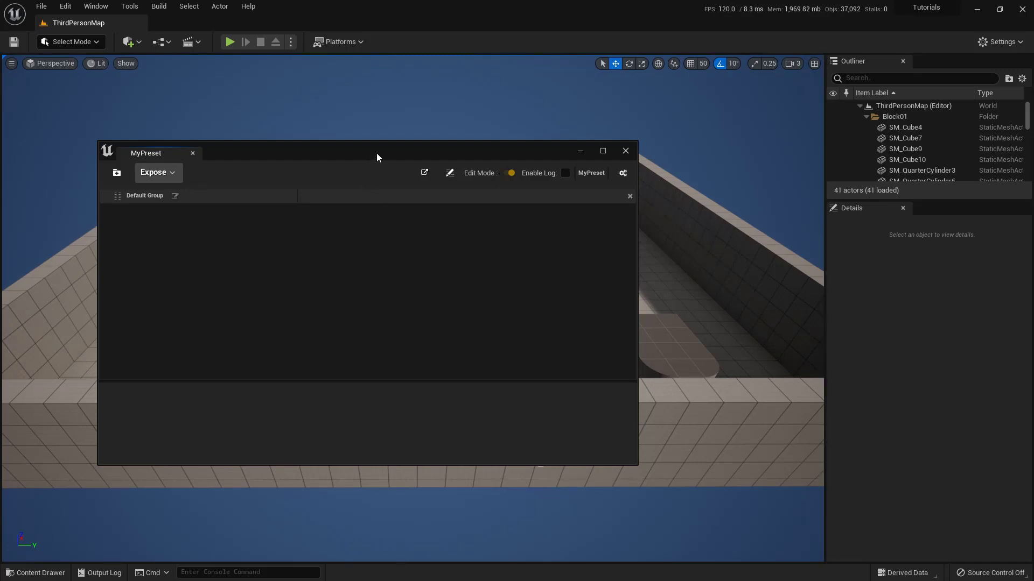
pyautogui.moveTo(377, 155); pyautogui.dragTo(366, 155)
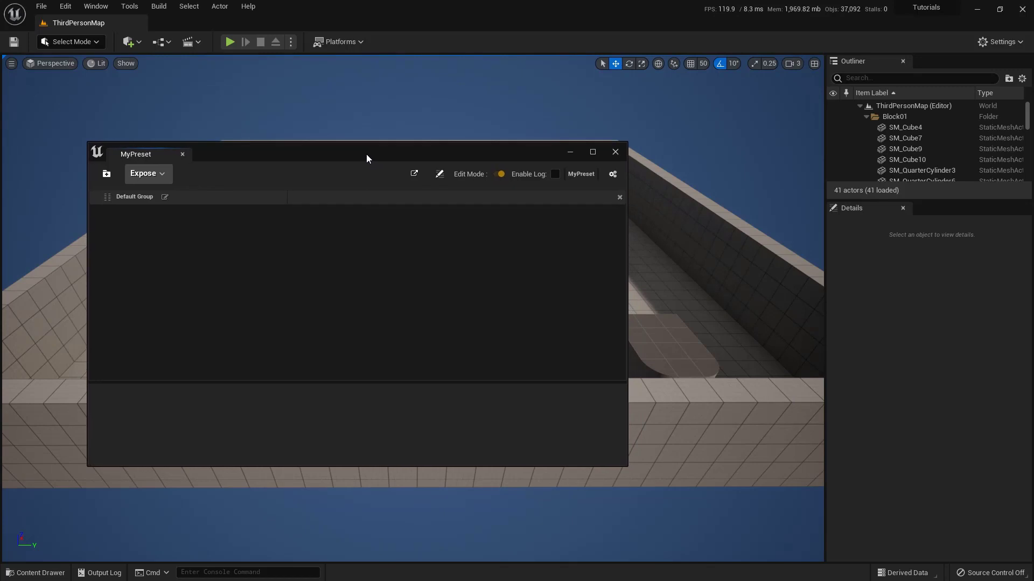
# Step: Review the Remote Control and UDP Messaging plugin settings of the project, reached from MyPreset
pyautogui.click(613, 174)
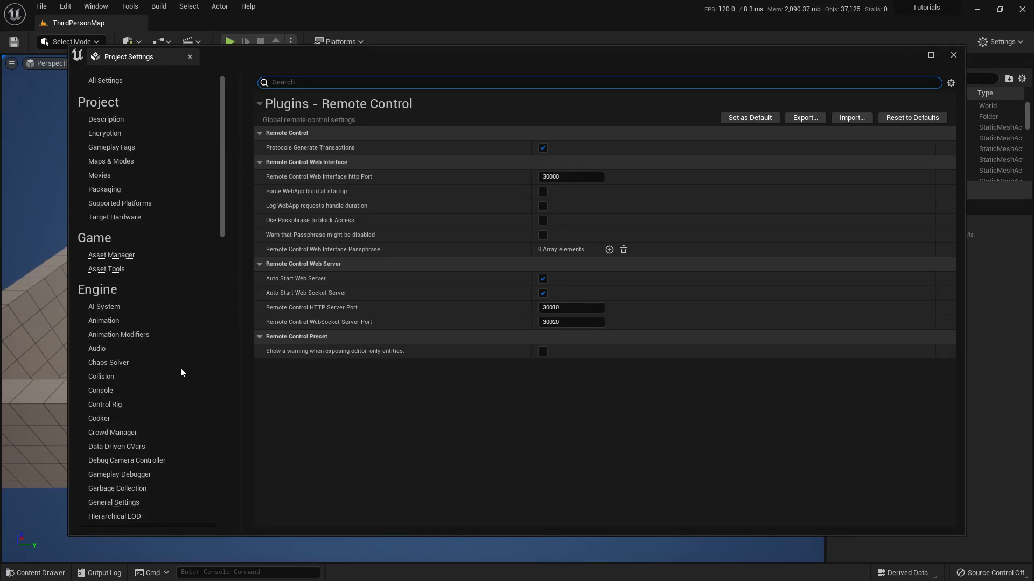
pyautogui.scroll(-15, 180, 367)
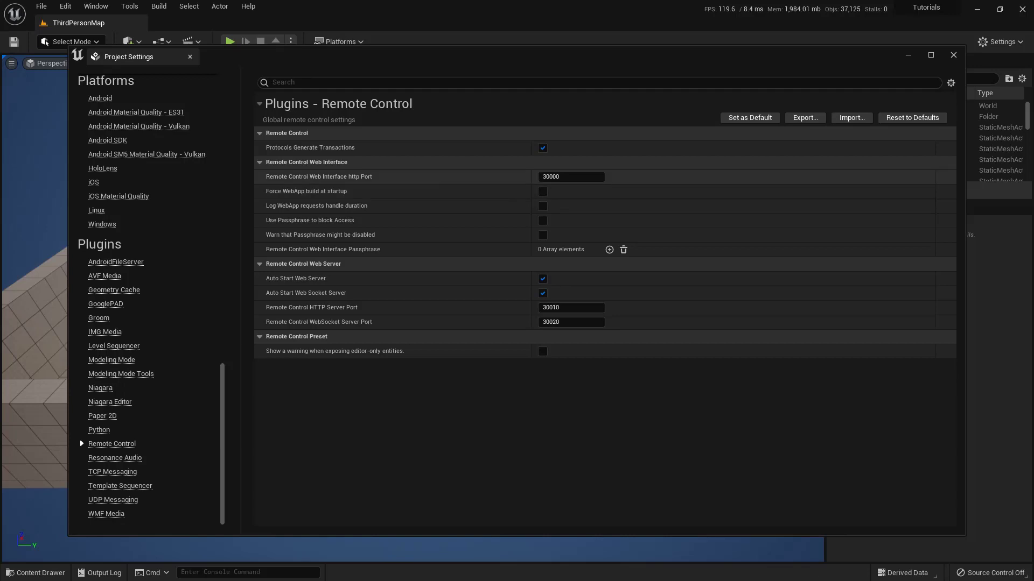
pyautogui.click(141, 500)
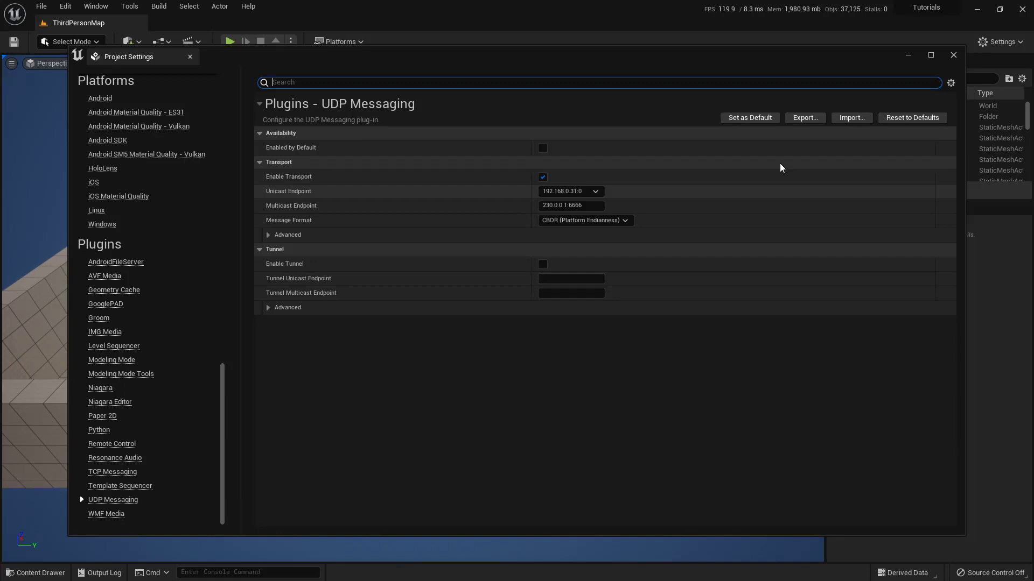
pyautogui.click(953, 55)
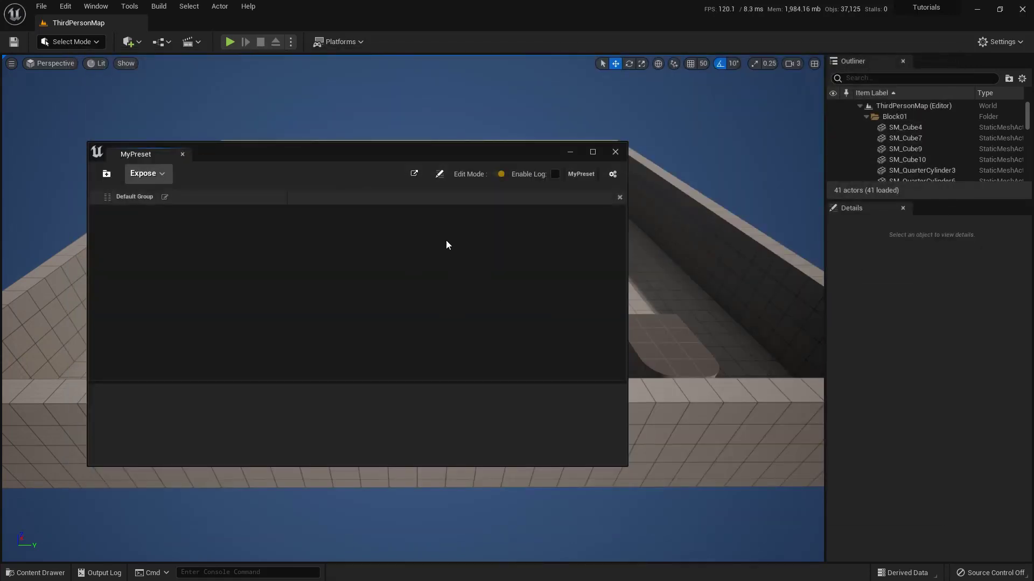
# Step: Place a Point Light in the level near the arena's right-hand wall, beside the preset window
pyautogui.moveTo(352, 148); pyautogui.dragTo(368, 148)
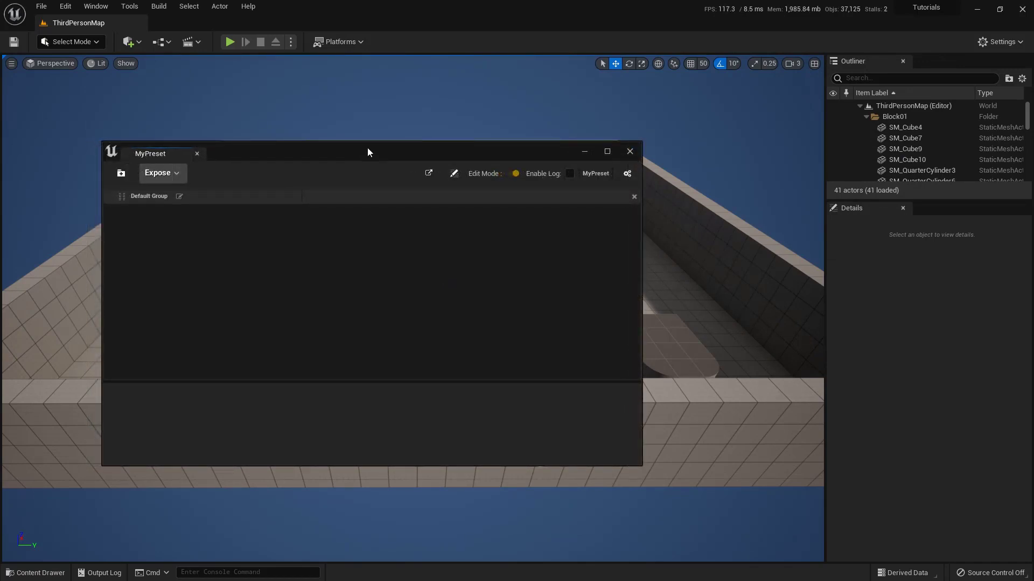
pyautogui.click(135, 44)
pyautogui.write('point')
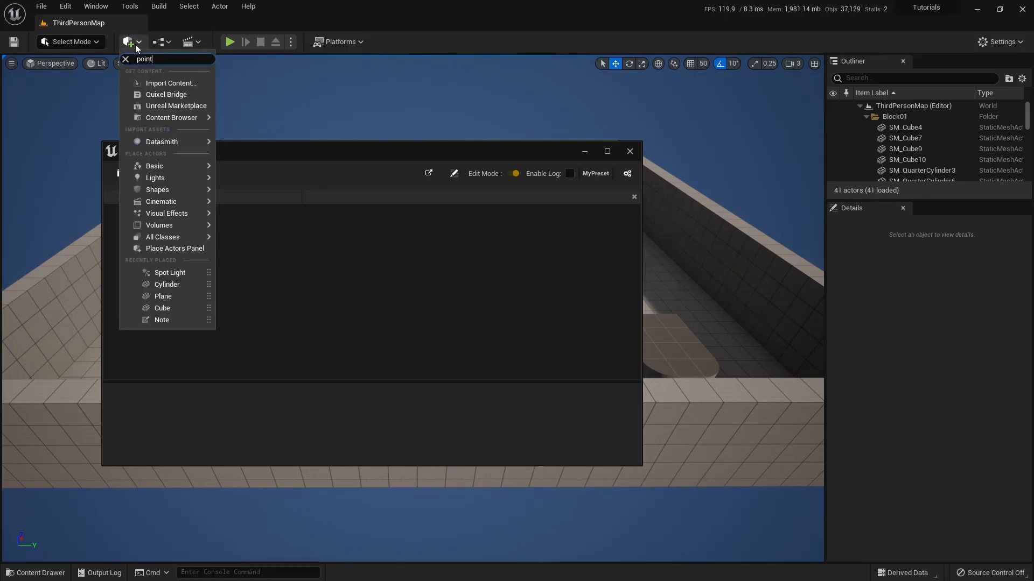
pyautogui.moveTo(138, 79); pyautogui.dragTo(698, 308)
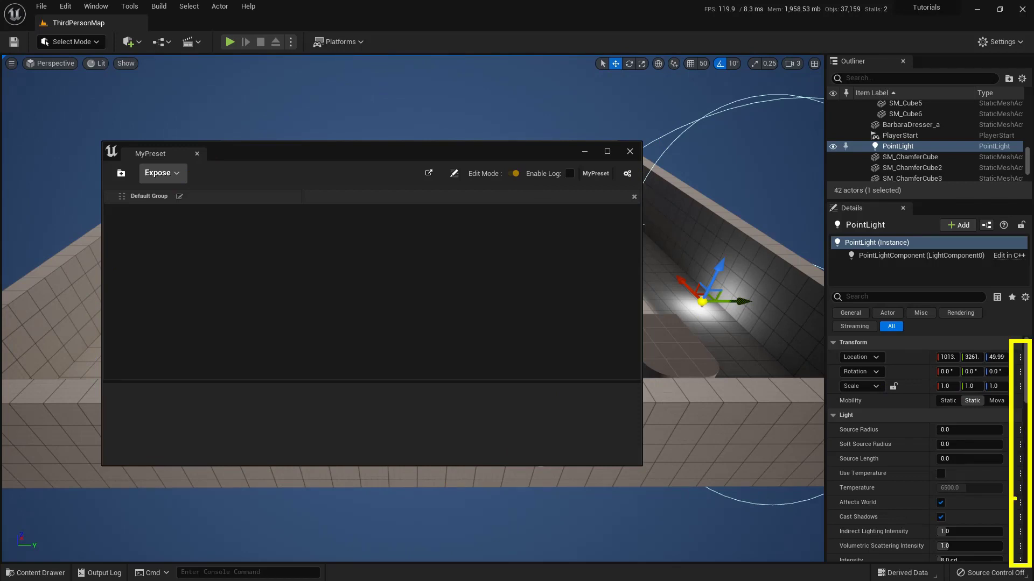
# Step: Expose the point light's Intensity and Light Color properties in MyPreset
pyautogui.moveTo(480, 154); pyautogui.dragTo(483, 157)
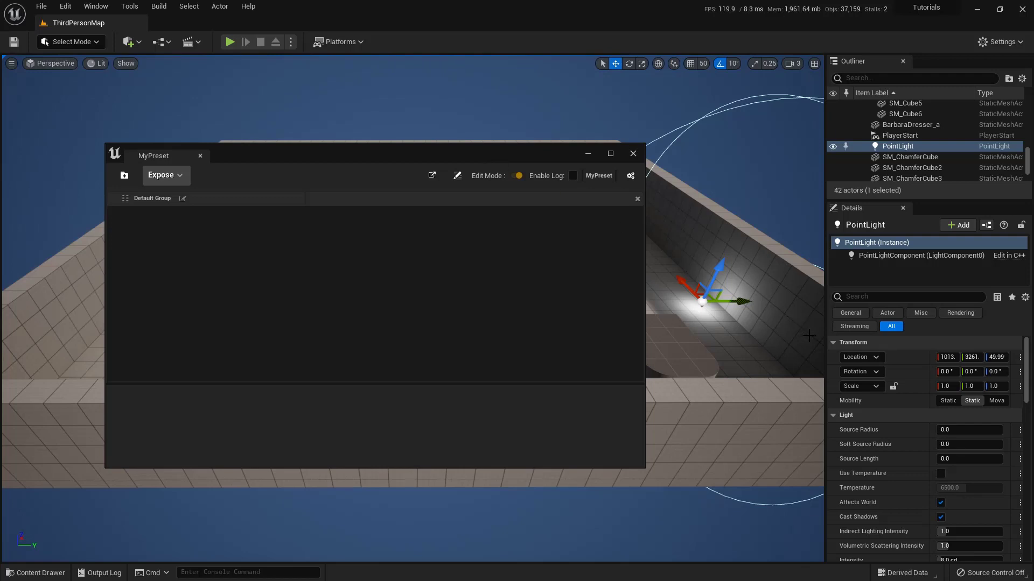
pyautogui.scroll(-5, 892, 364)
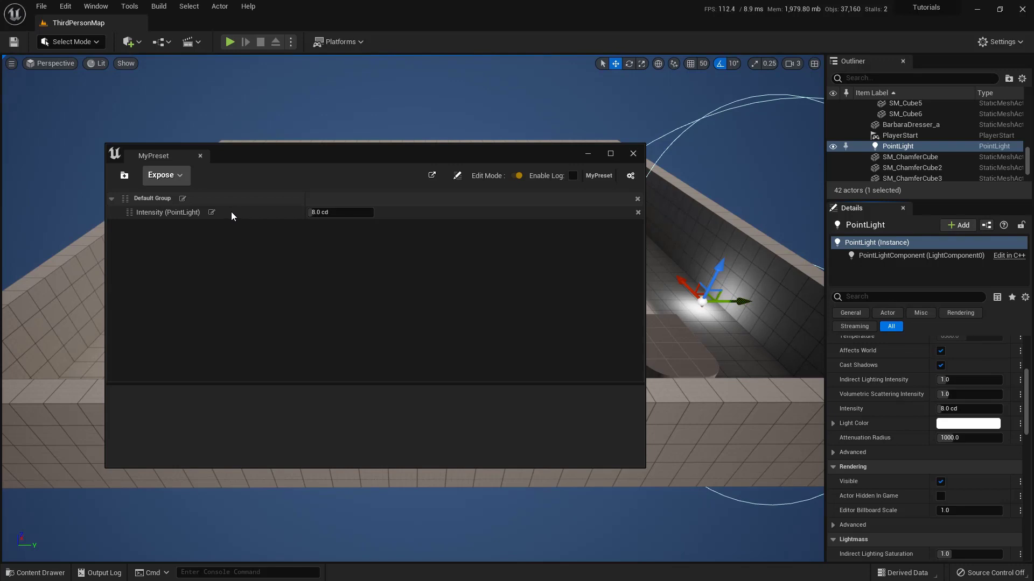
pyautogui.scroll(5, 915, 443)
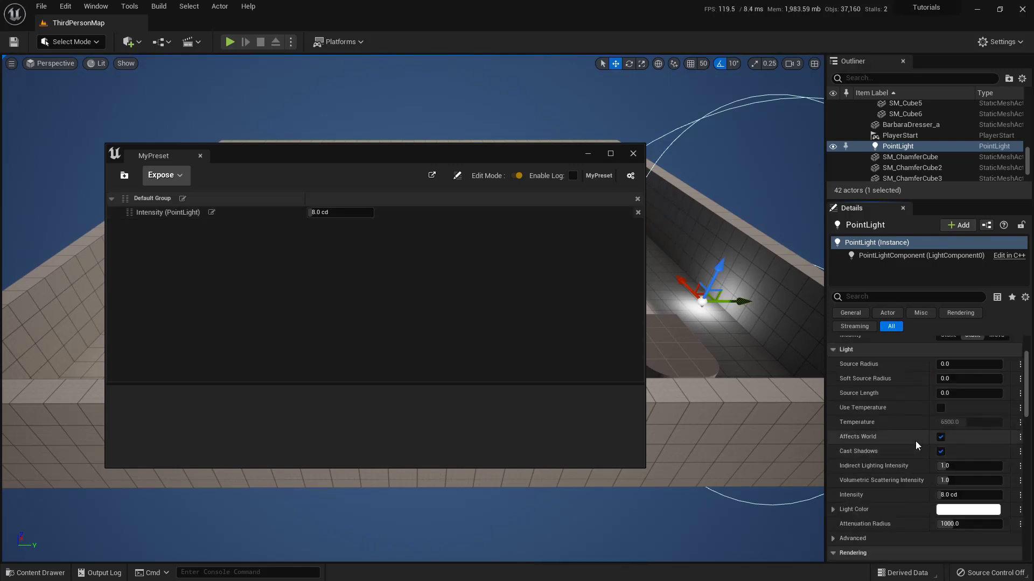
pyautogui.scroll(-5, 896, 441)
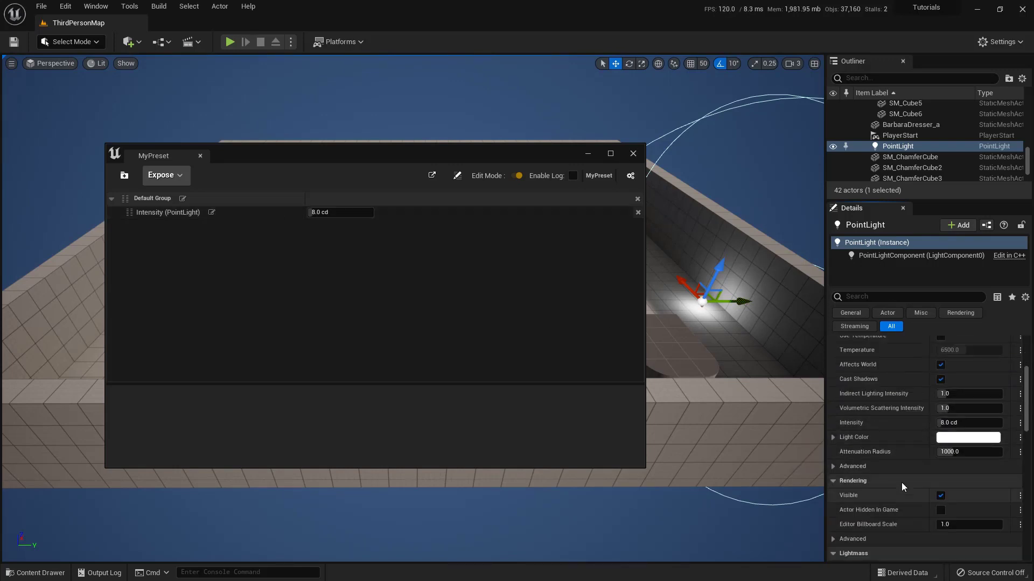
pyautogui.click(1020, 437)
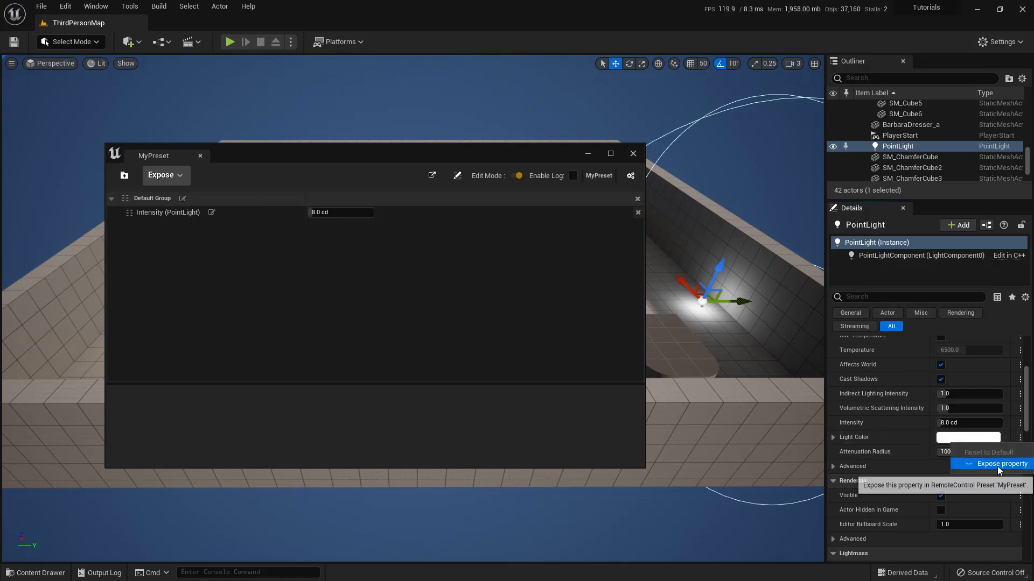
pyautogui.click(980, 462)
pyautogui.moveTo(367, 156); pyautogui.dragTo(362, 177)
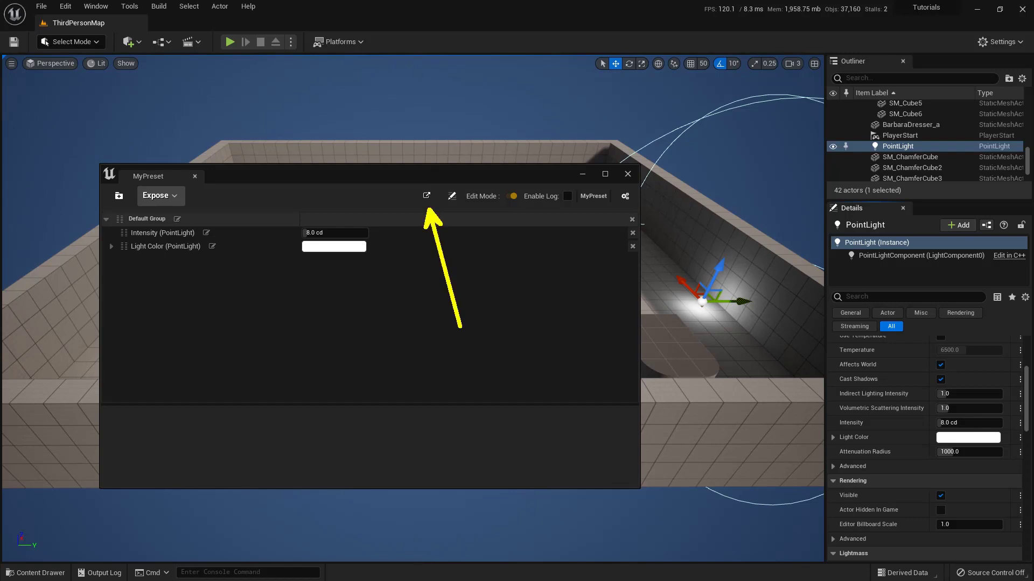
# Step: Launch the web application for MyPreset and inspect the widgets of both exposed point light properties in Design mode
pyautogui.click(425, 197)
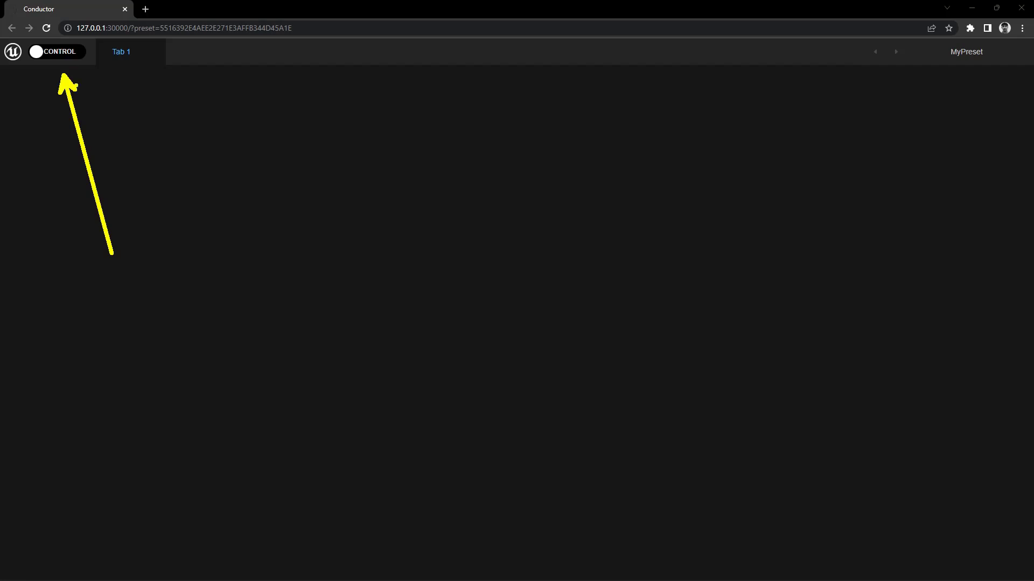
pyautogui.click(68, 54)
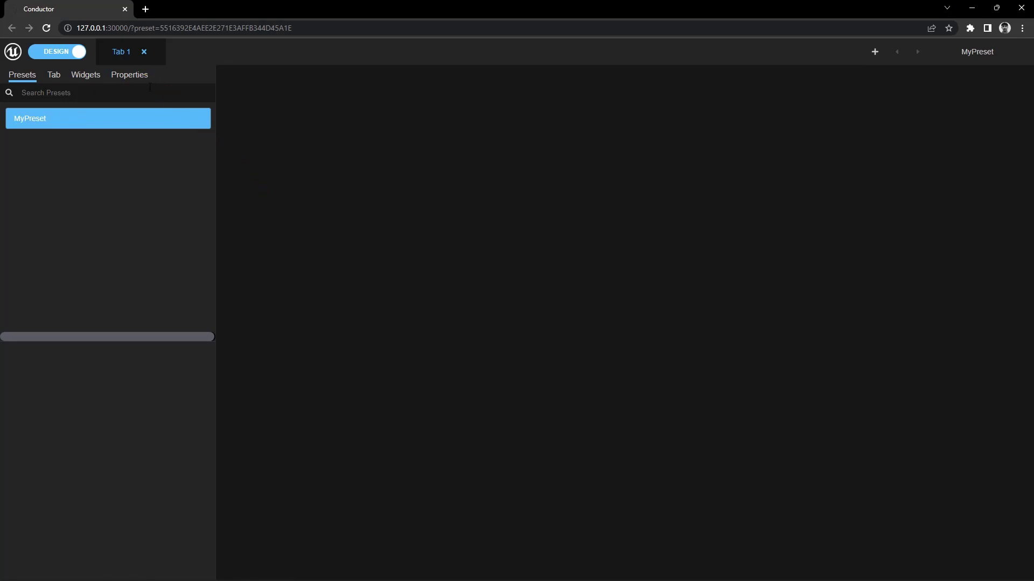
pyautogui.click(129, 75)
pyautogui.click(149, 143)
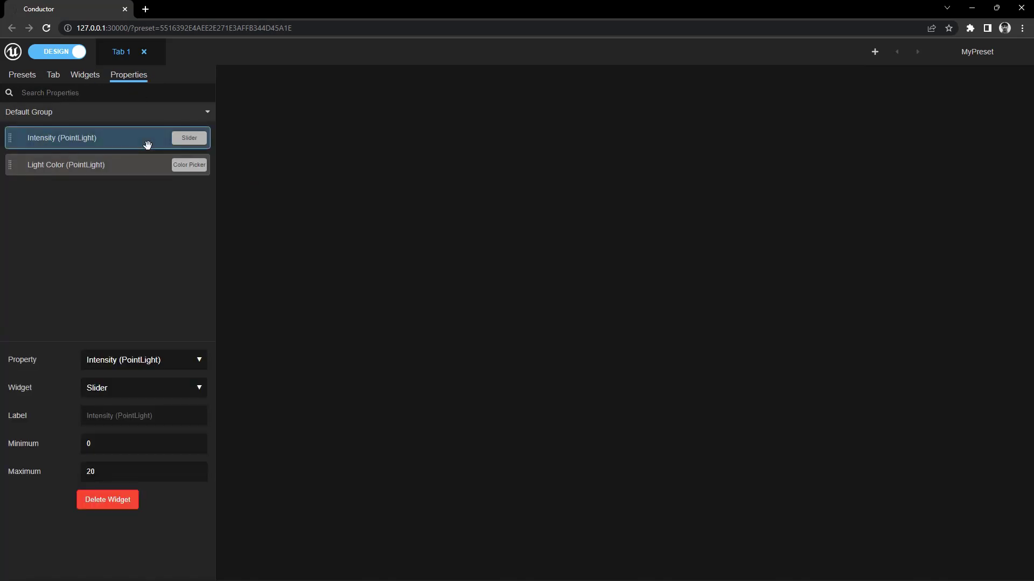
pyautogui.click(135, 167)
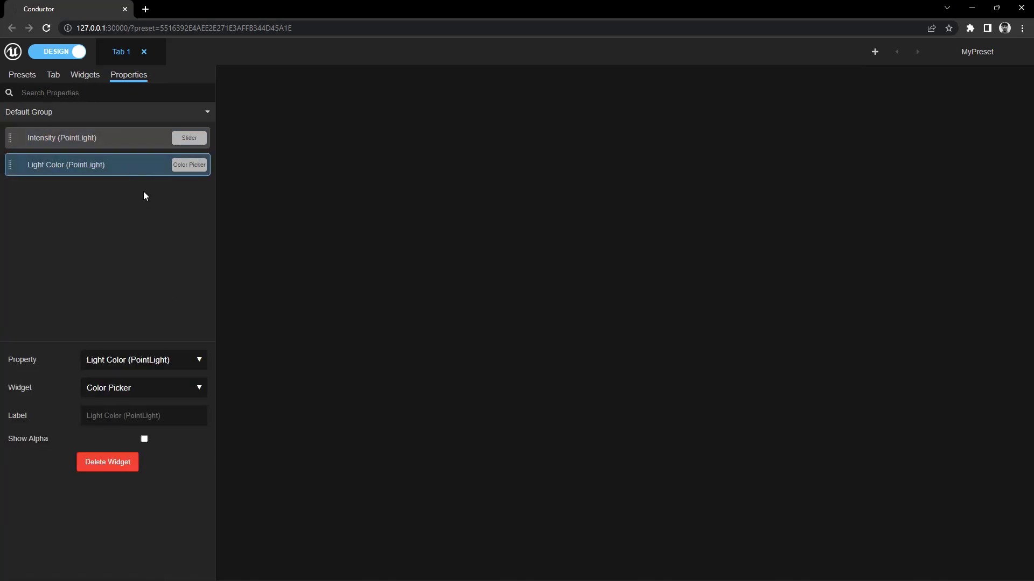
# Step: Add the Intensity (PointLight) slider and the Light Color (PointLight) color picker to Tab 1 as separate panels
pyautogui.moveTo(122, 135); pyautogui.dragTo(561, 186)
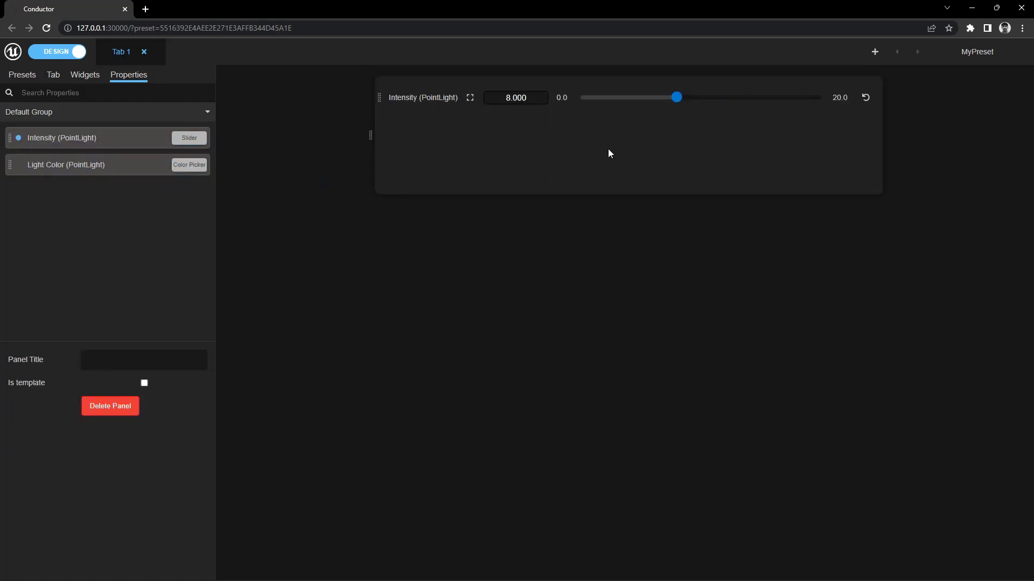
pyautogui.click(109, 164)
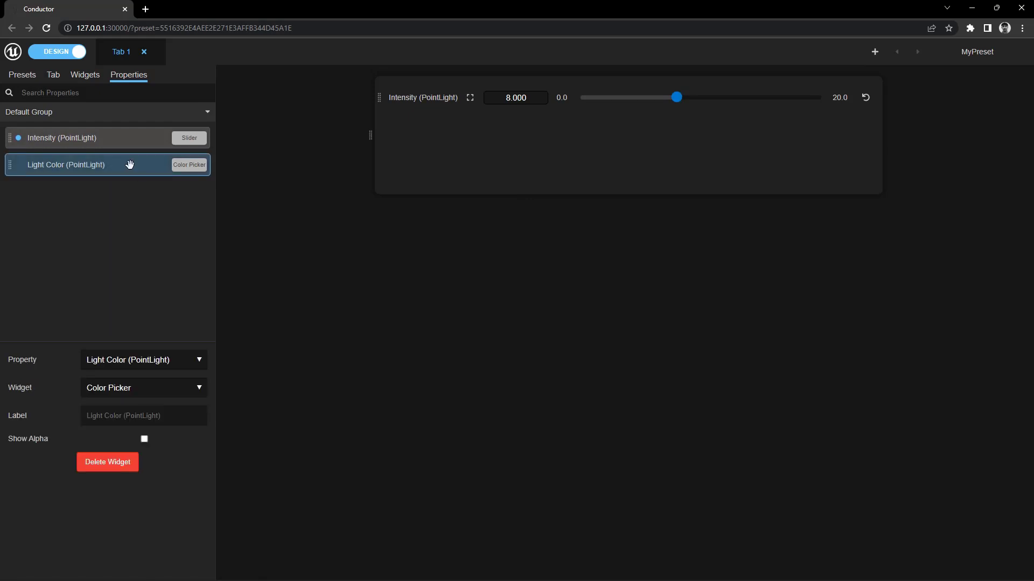
pyautogui.moveTo(130, 165); pyautogui.dragTo(454, 239)
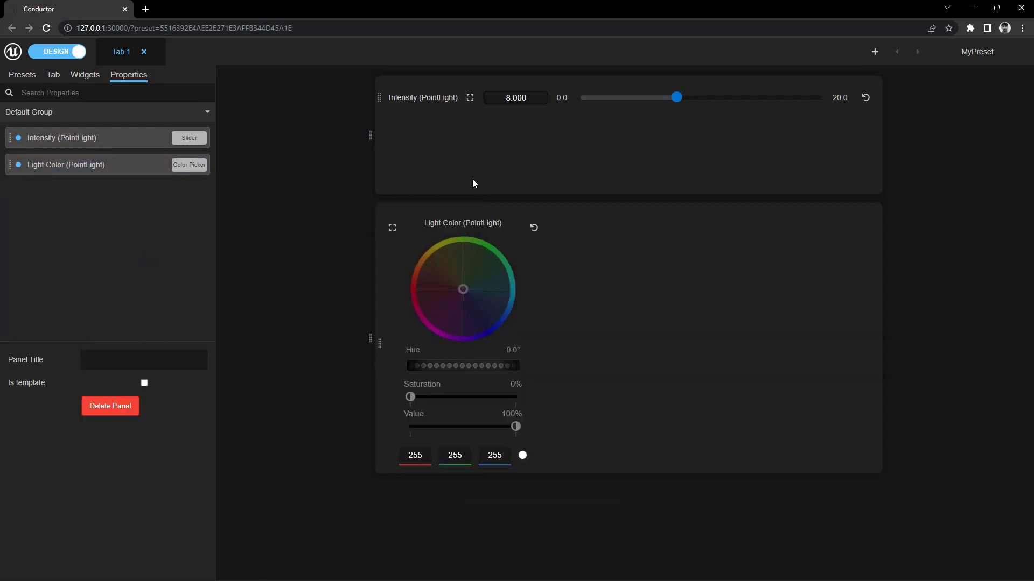
# Step: Change the widget of the Intensity (PointLight) property from a slider to a Dial
pyautogui.click(415, 123)
pyautogui.click(95, 139)
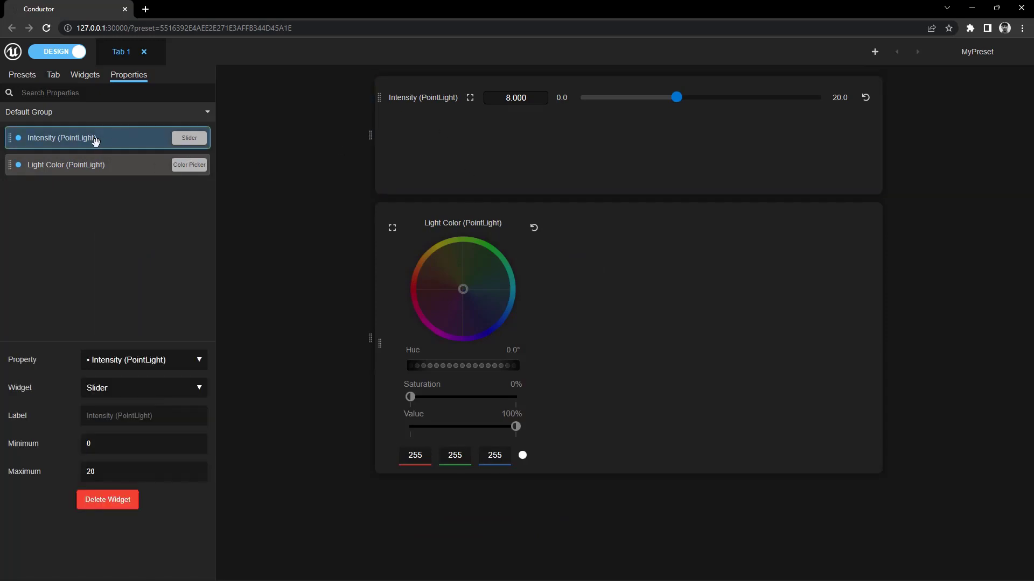
pyautogui.click(196, 389)
pyautogui.click(163, 413)
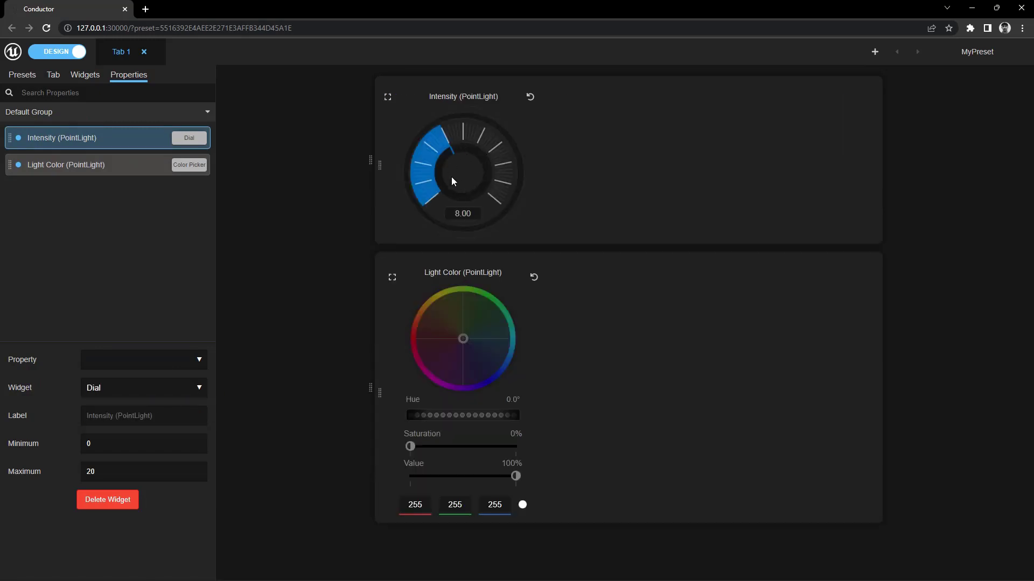
# Step: Examine the widget choices for Light Color (PointLight), the library of available widgets and the tab options
pyautogui.click(153, 168)
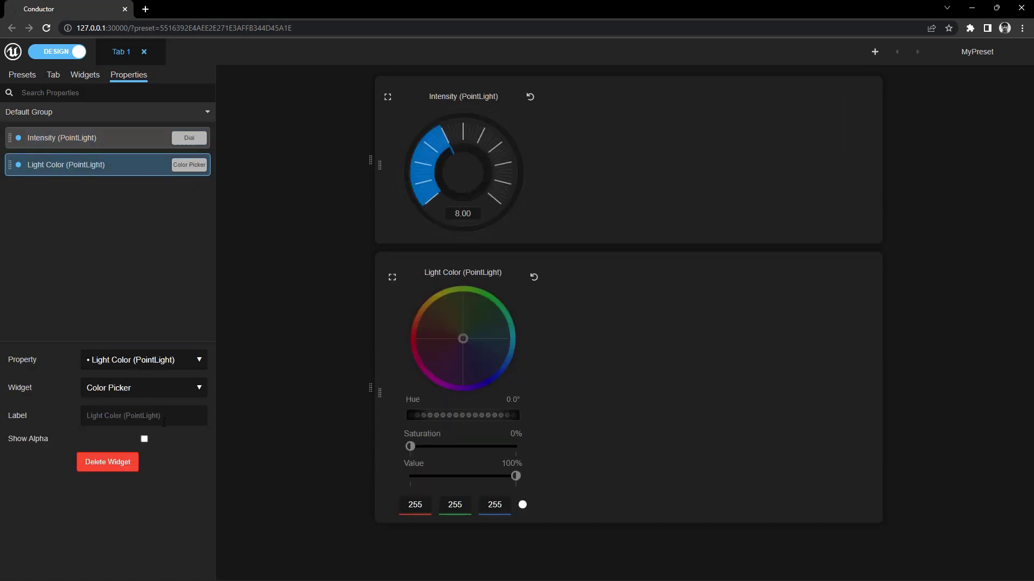
pyautogui.click(188, 387)
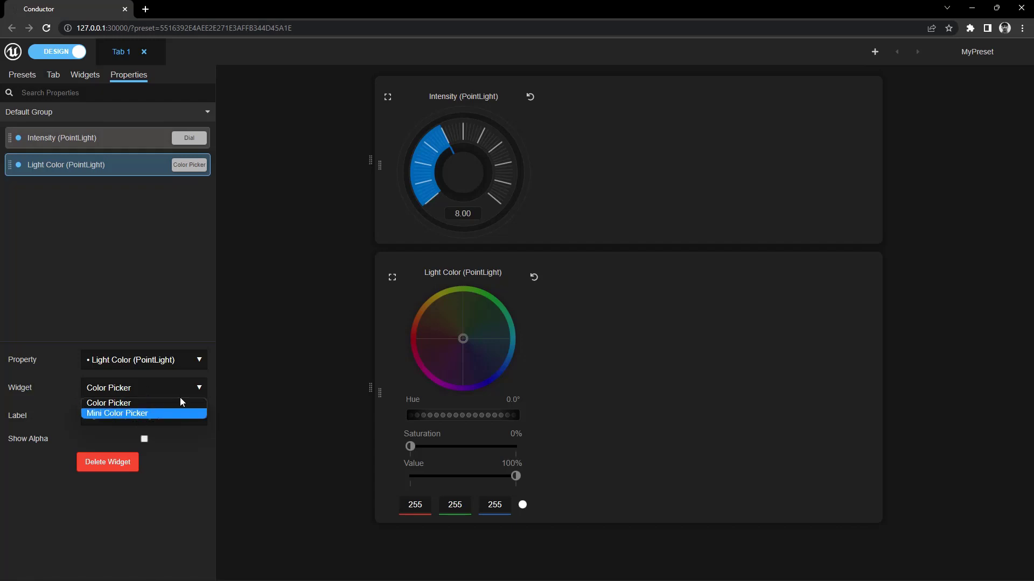
pyautogui.click(263, 356)
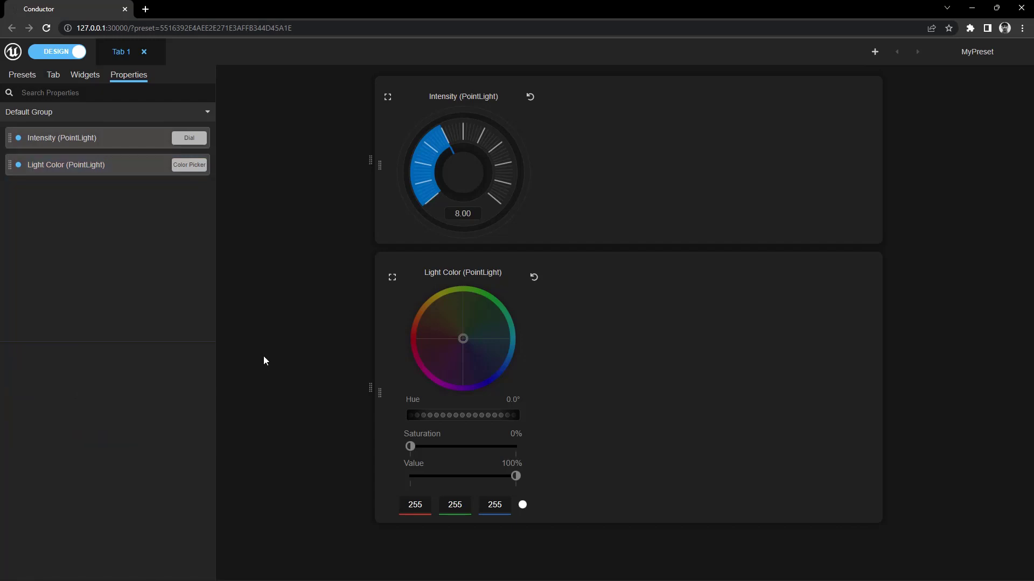
pyautogui.click(84, 78)
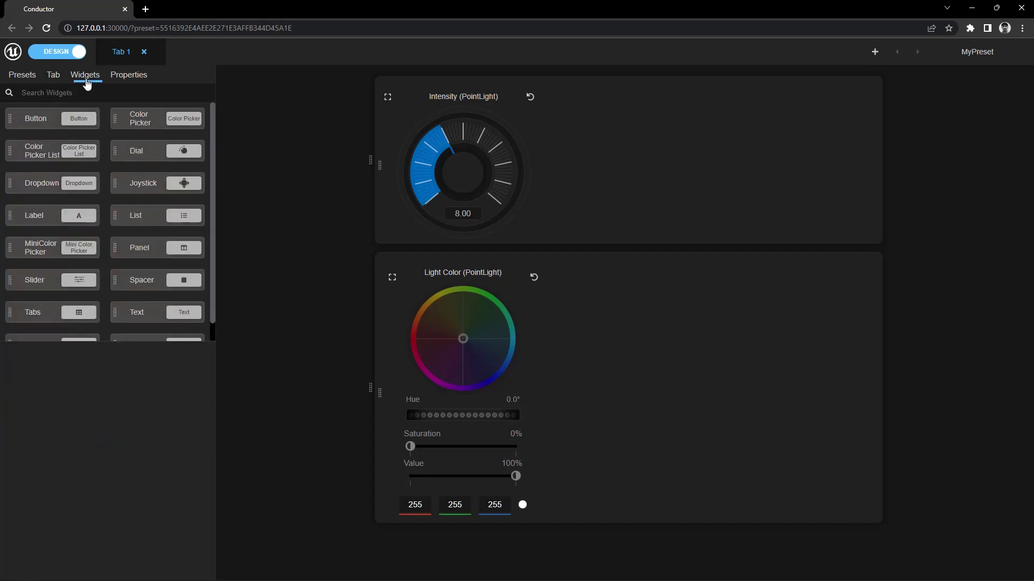
pyautogui.click(52, 79)
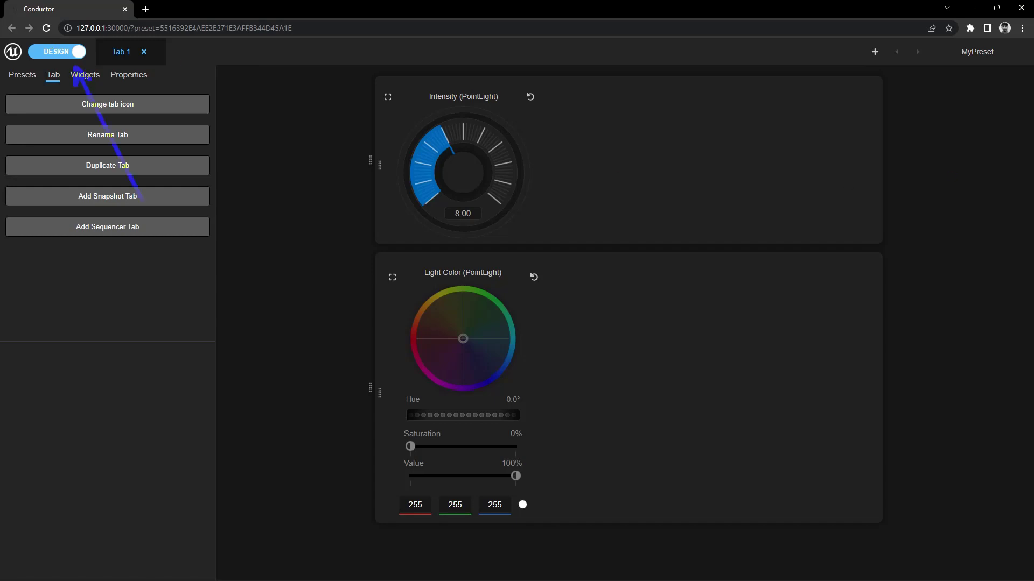
# Step: Switch the web app to Control mode and tile its browser window side by side with the Unreal Editor
pyautogui.click(57, 51)
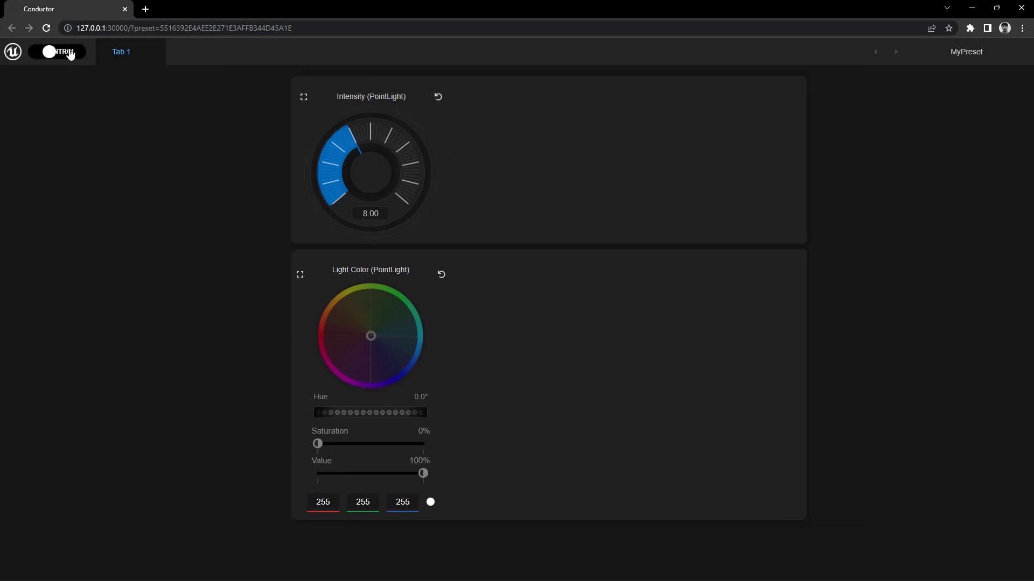
pyautogui.press('super+Right')
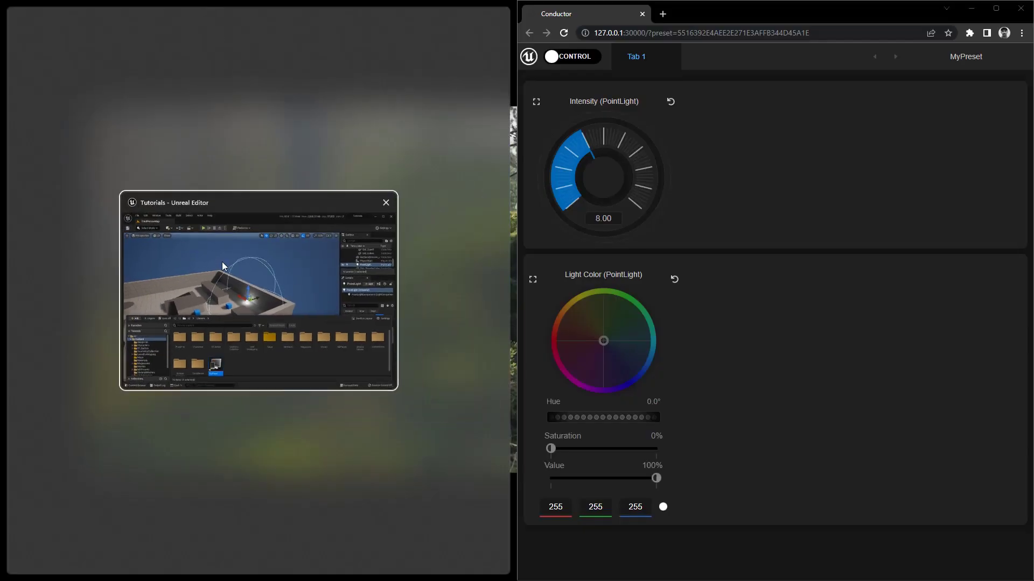
pyautogui.click(222, 261)
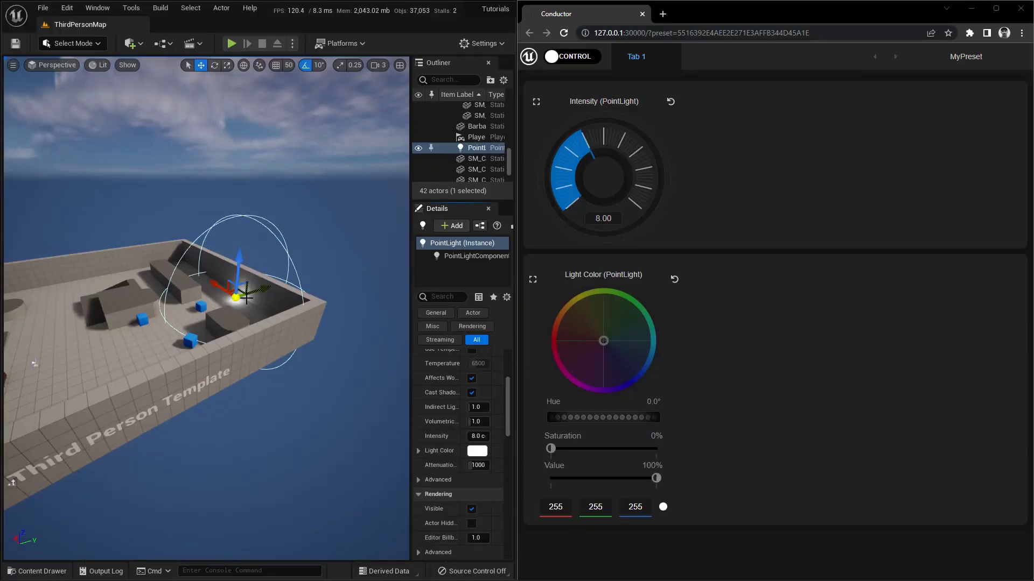
# Step: Deselect the point light in the level, and use the web widgets to set its intensity to about 16.85 and its color to light cyan-blue
pyautogui.click(316, 258)
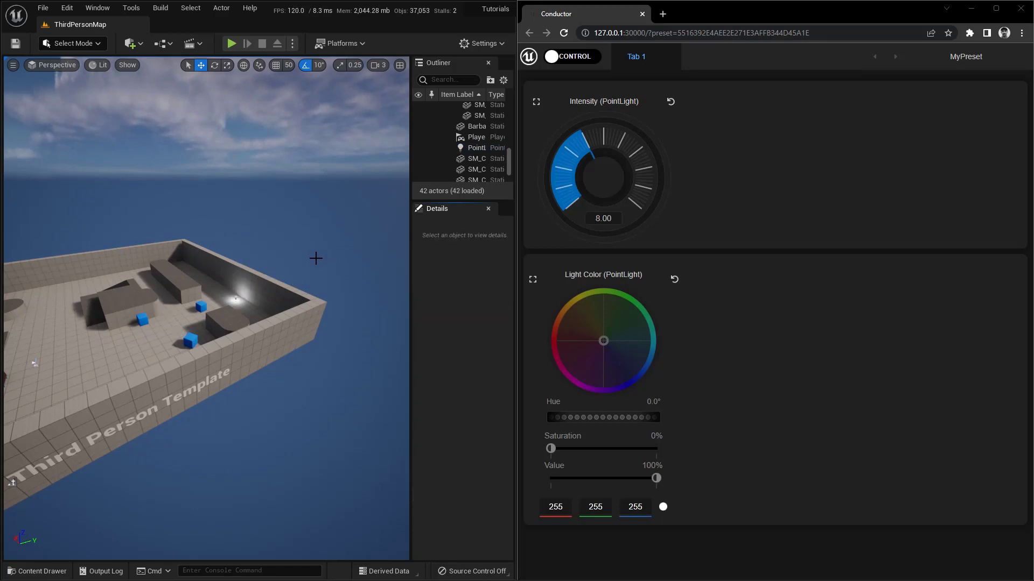
pyautogui.moveTo(582, 145); pyautogui.dragTo(626, 172)
pyautogui.moveTo(622, 323); pyautogui.dragTo(641, 353)
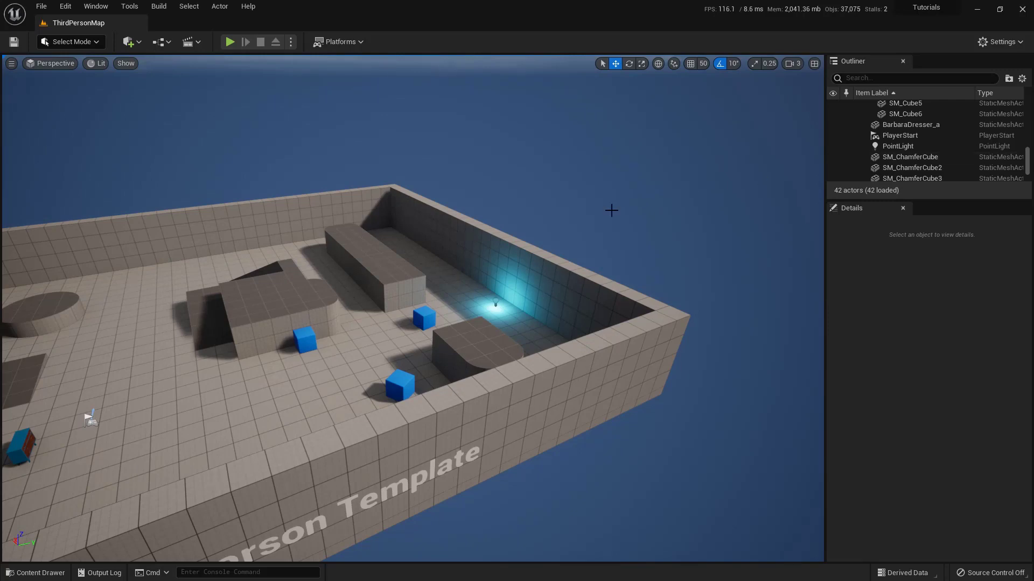
# Step: Reopen the MyPreset asset in the Unreal Editor and open the Remote Control project settings from it
pyautogui.click(36, 572)
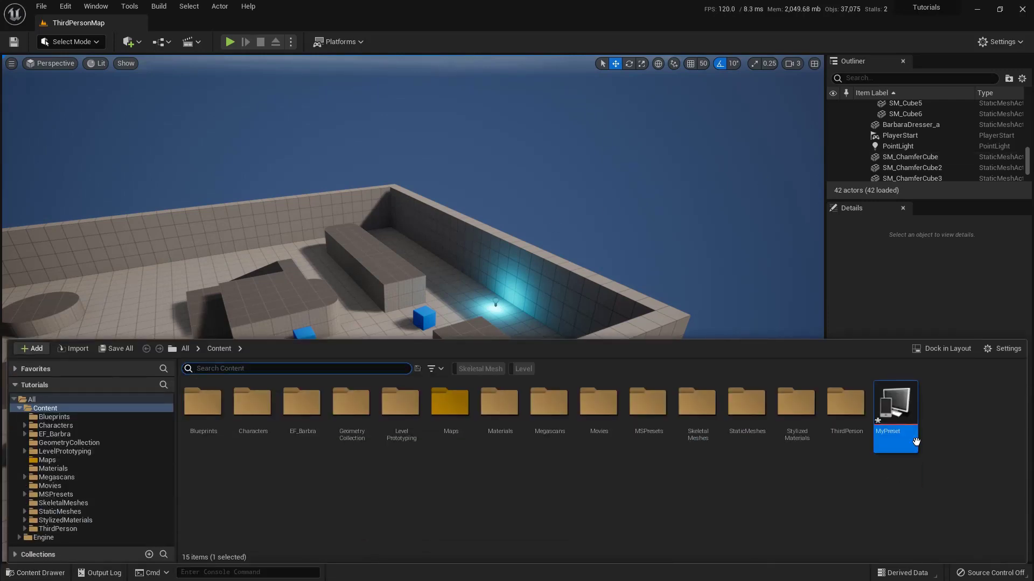
pyautogui.click(898, 412)
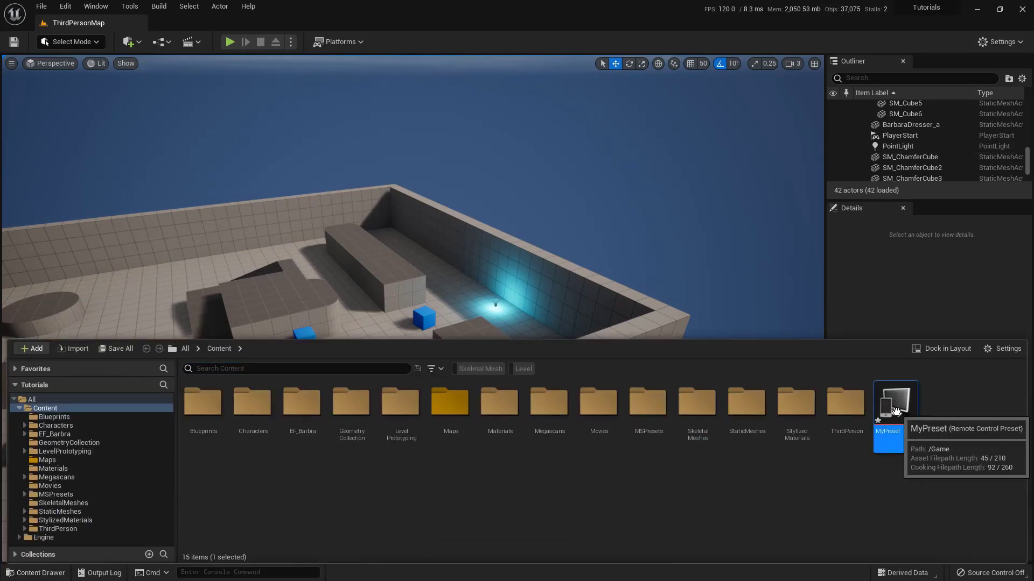
pyautogui.doubleClick(896, 412)
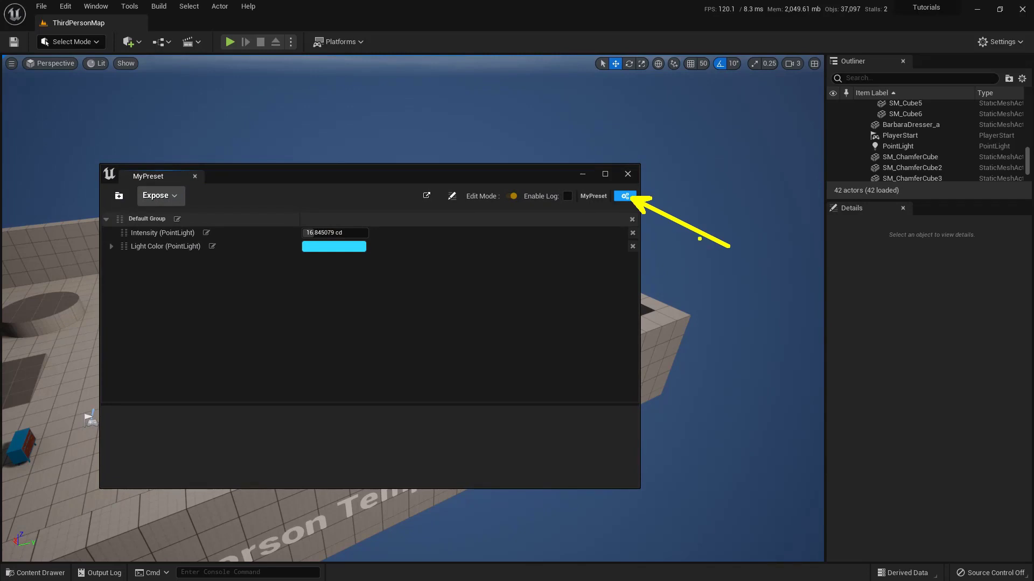
pyautogui.click(625, 195)
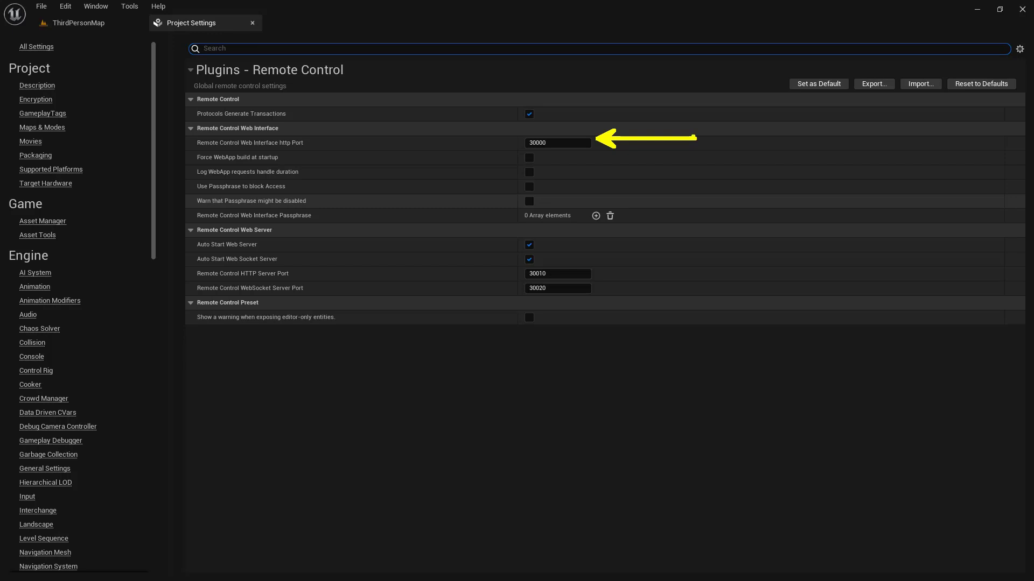
# Step: Examine the UDP Messaging plugin's Unicast Endpoint options and return to the Remote Control plugin settings
pyautogui.scroll(-15, 106, 387)
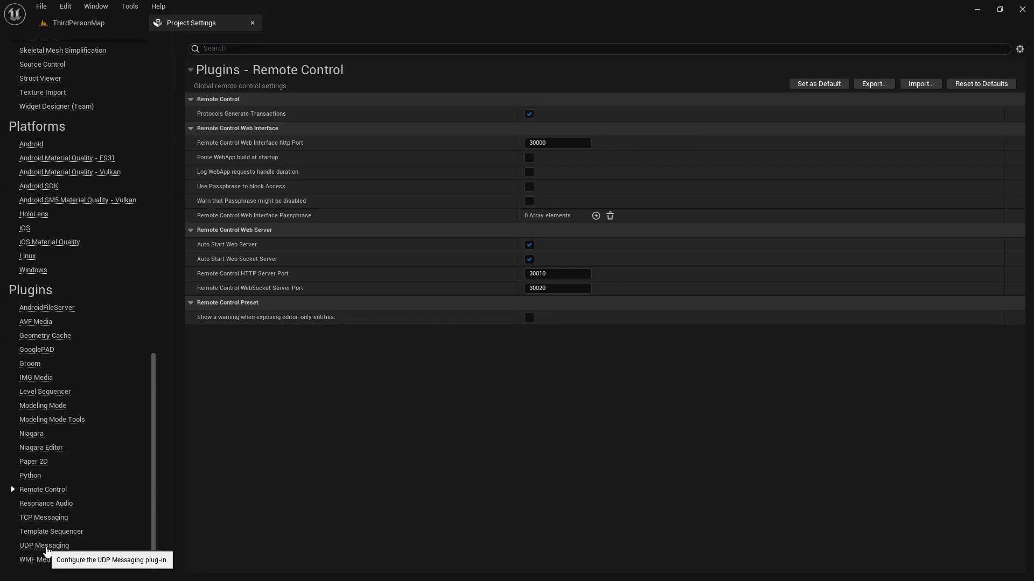
pyautogui.click(45, 546)
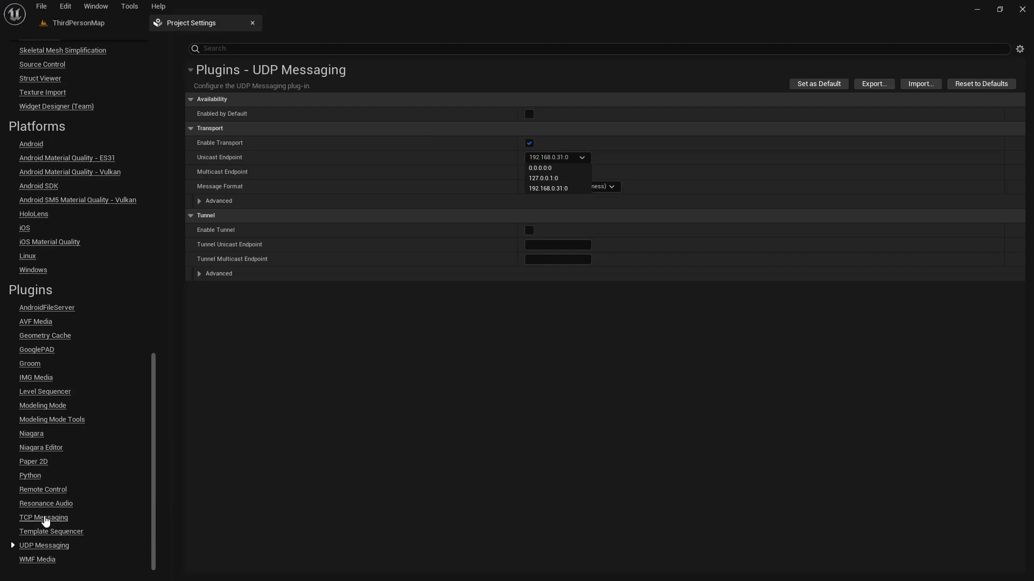
pyautogui.click(44, 490)
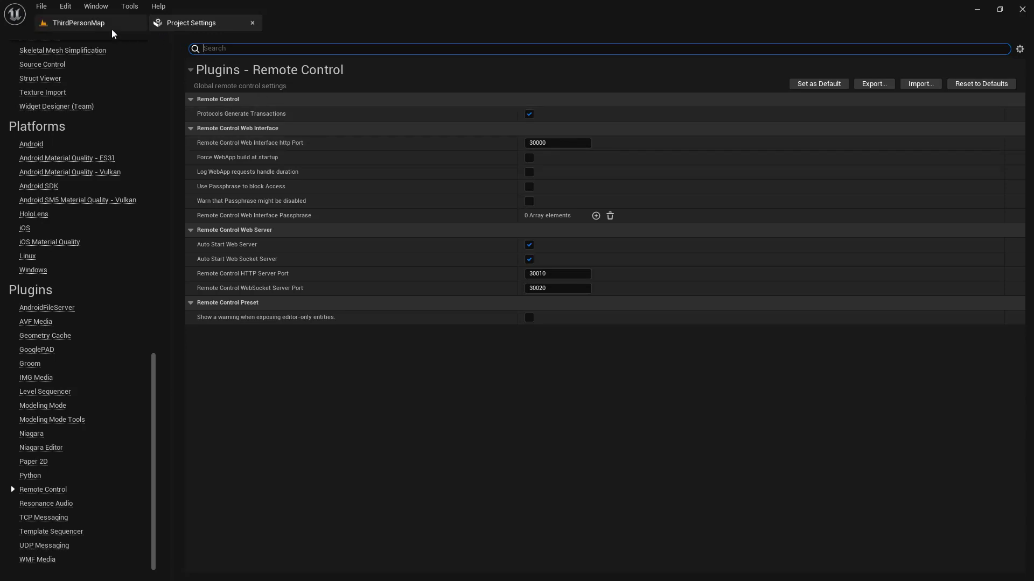
# Step: Return to the ThirdPersonMap level and close the MyPreset window
pyautogui.click(70, 25)
pyautogui.moveTo(518, 174); pyautogui.dragTo(632, 187)
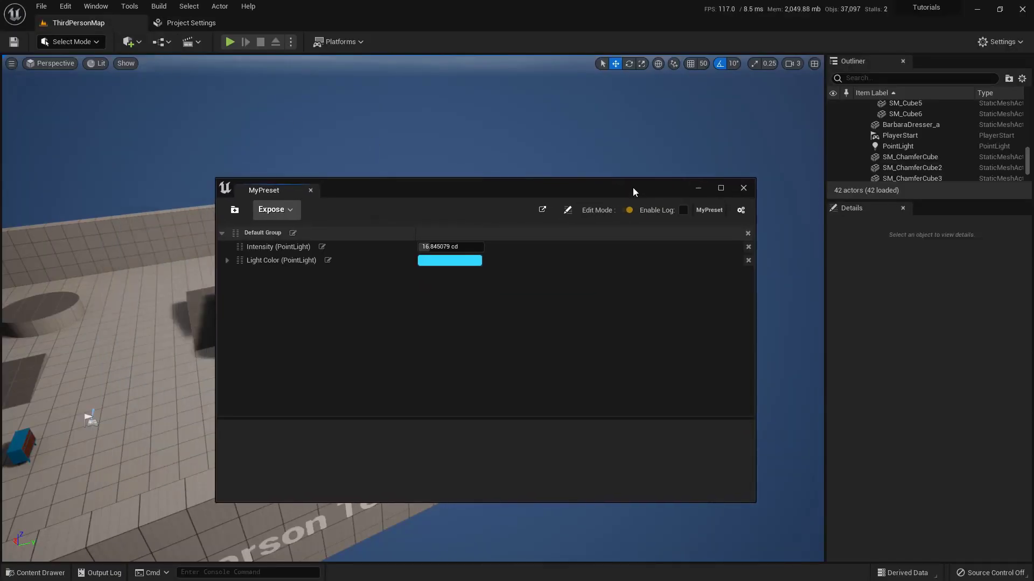
pyautogui.click(743, 189)
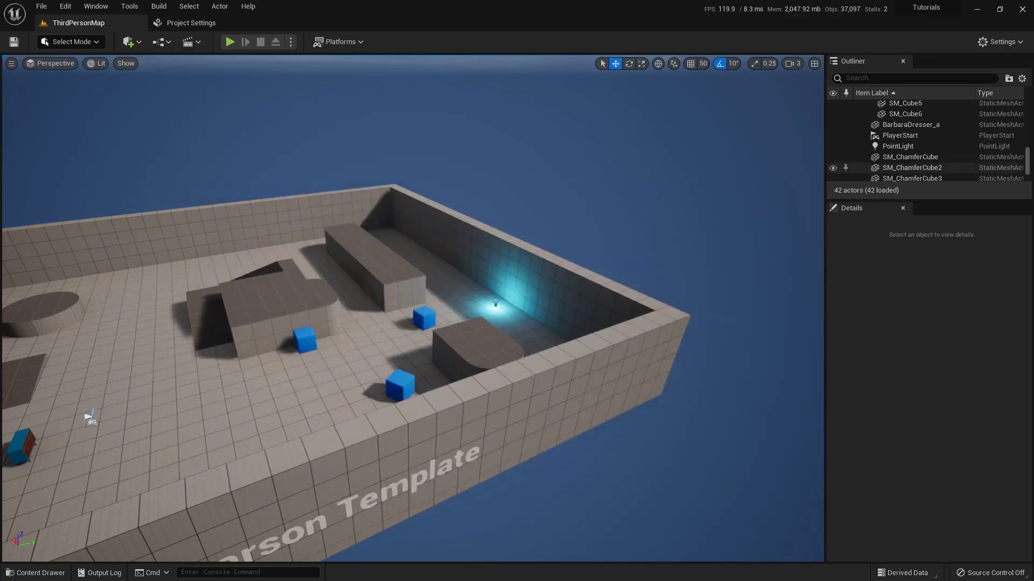